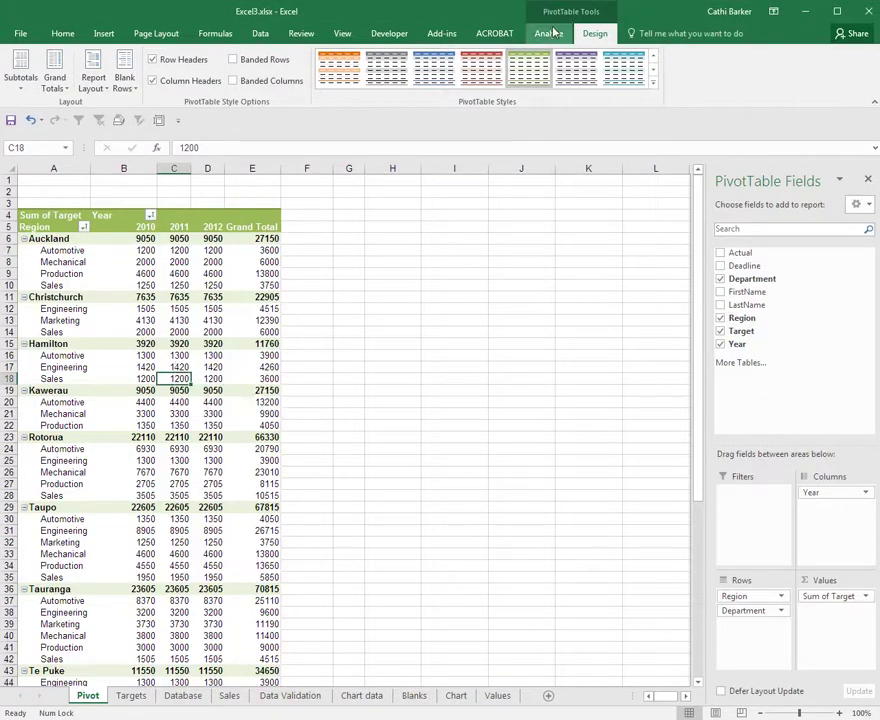
Turn on banded rows for the Sum of Target PivotTable
left_click(595, 34)
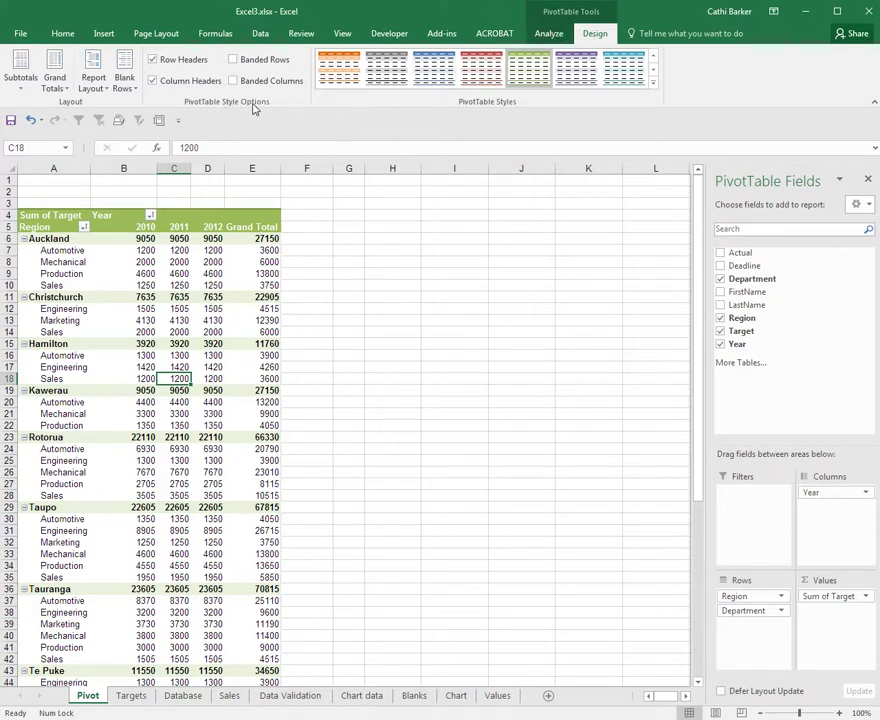
left_click(170, 262)
left_click(148, 262)
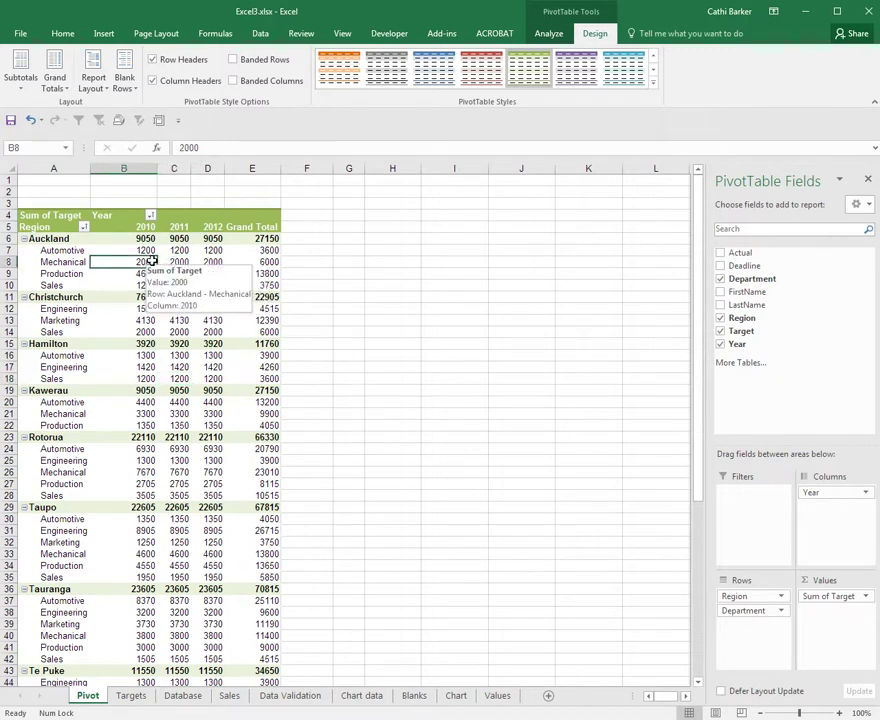
left_click(526, 78)
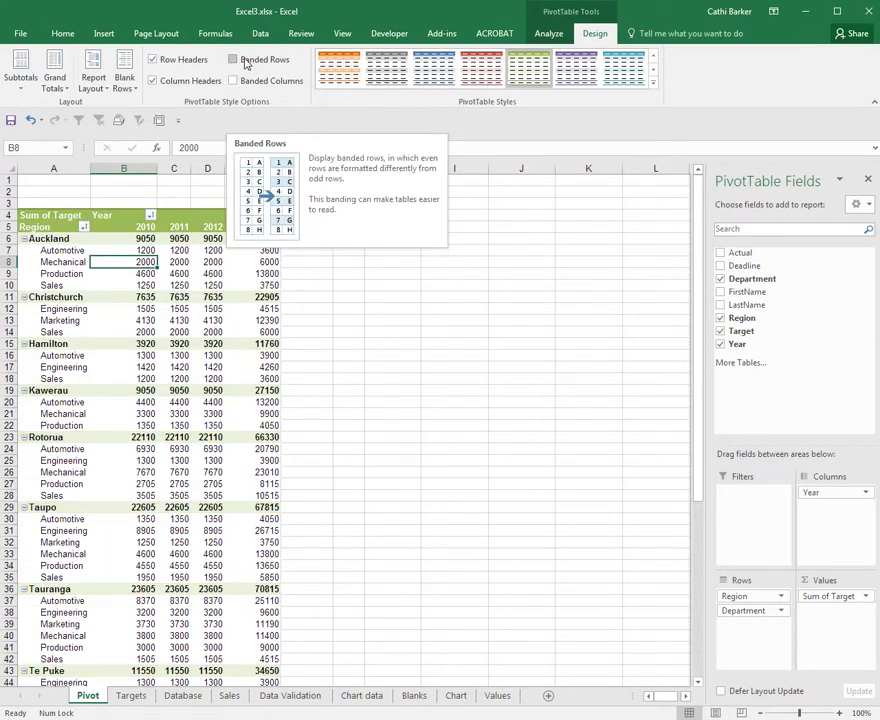
left_click(246, 62)
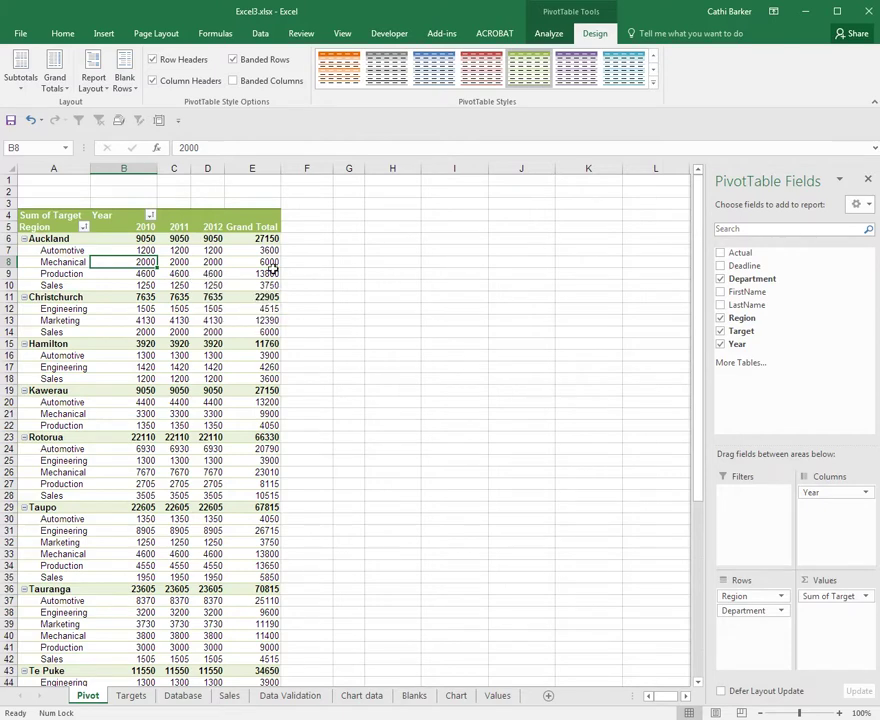
Apply the light green PivotTable style from the first row of the Light group
left_click(653, 83)
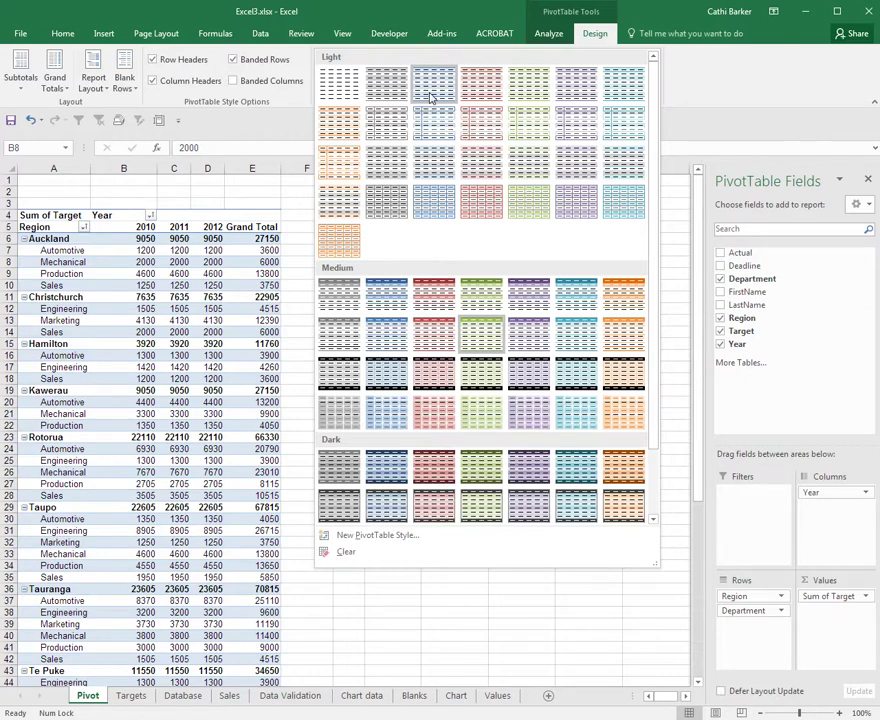
left_click(523, 94)
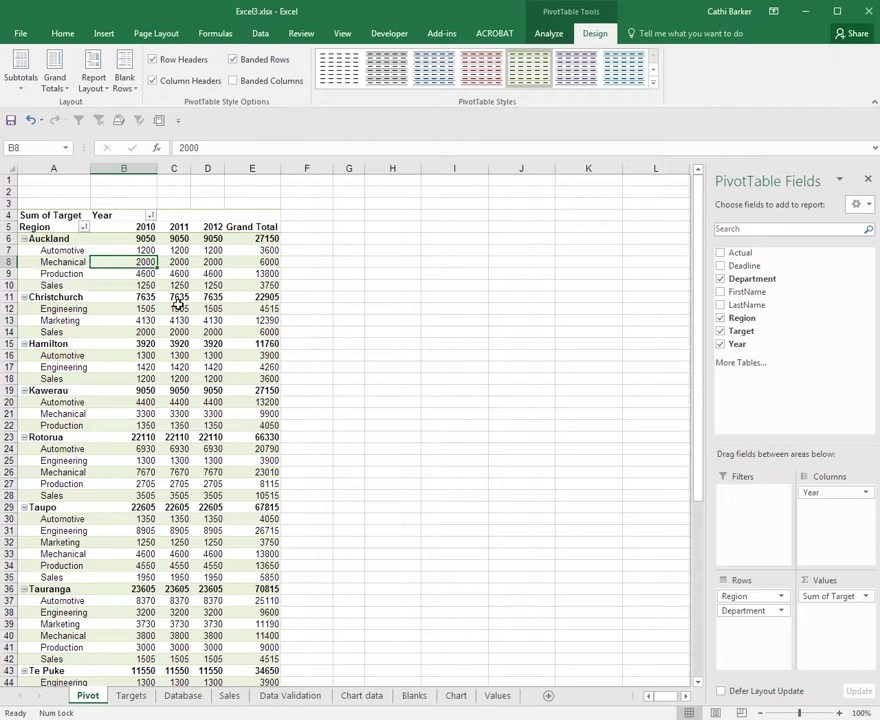
mouse_move(176, 304)
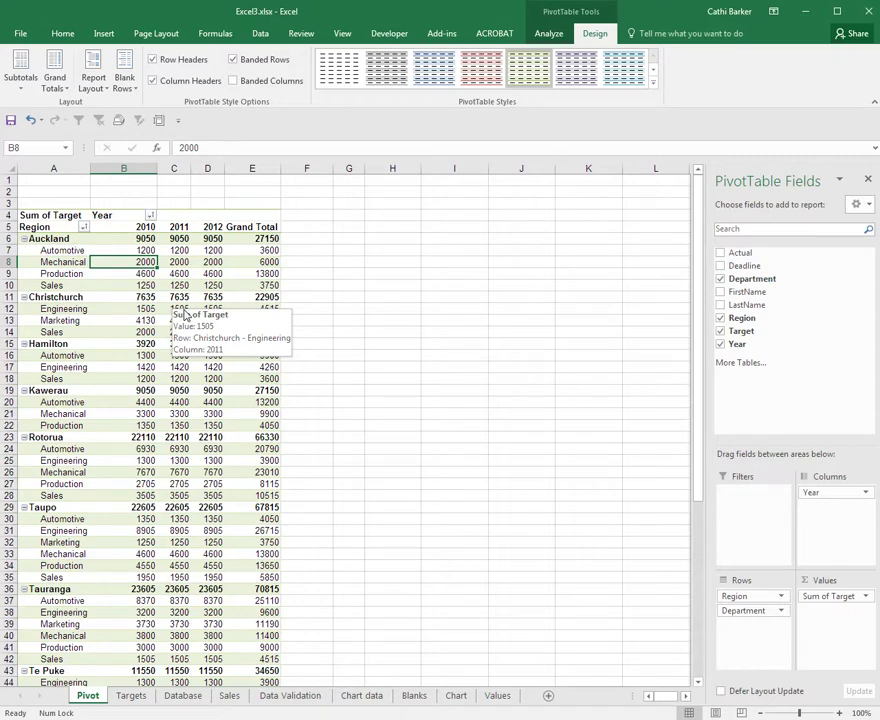
Try banded columns alone and combined with banded rows, and go back to banded rows only
left_click(236, 61)
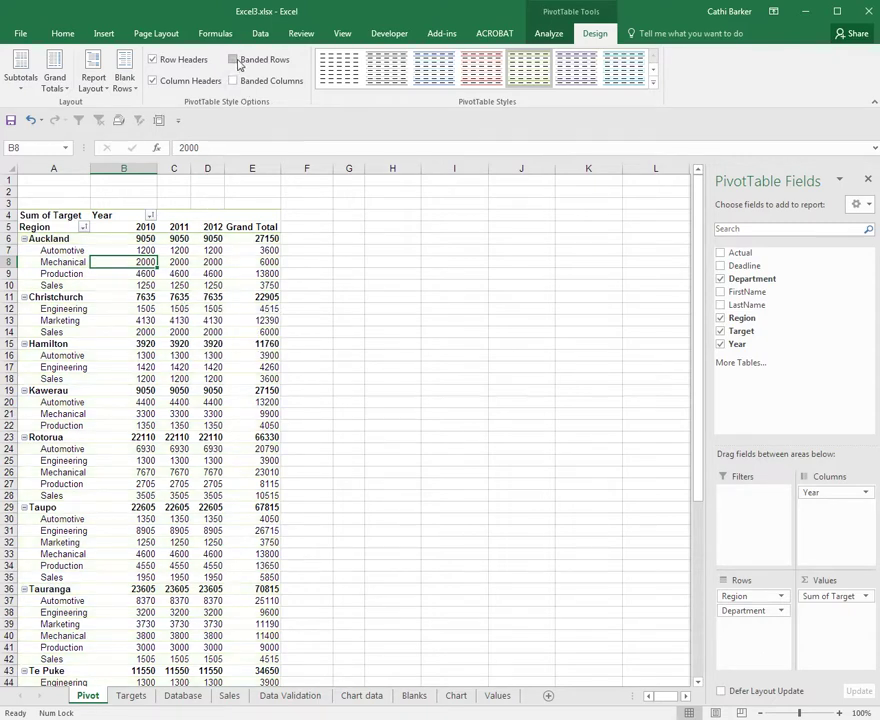
left_click(234, 81)
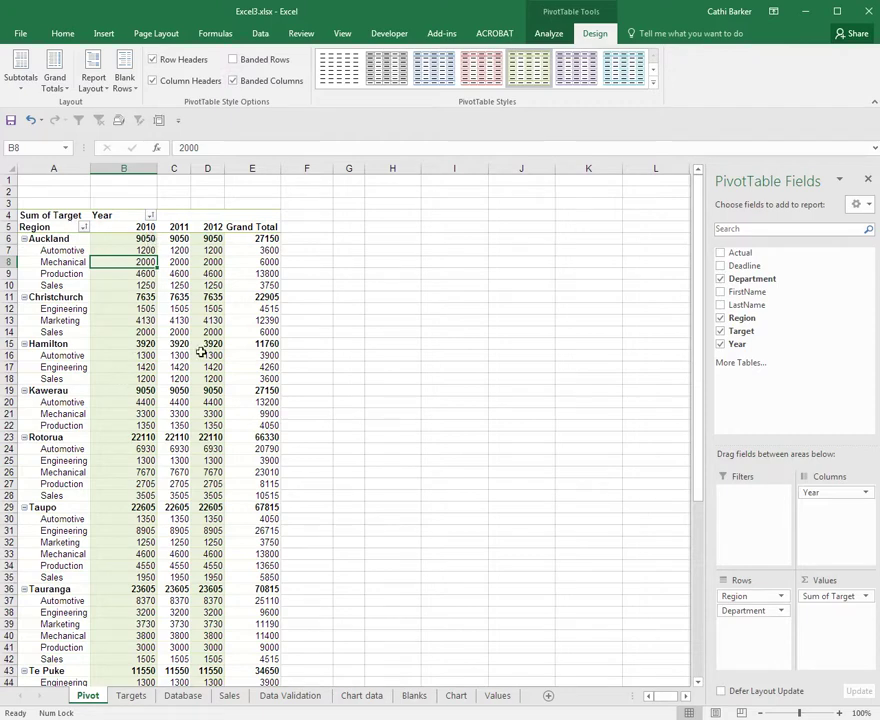
left_click(234, 60)
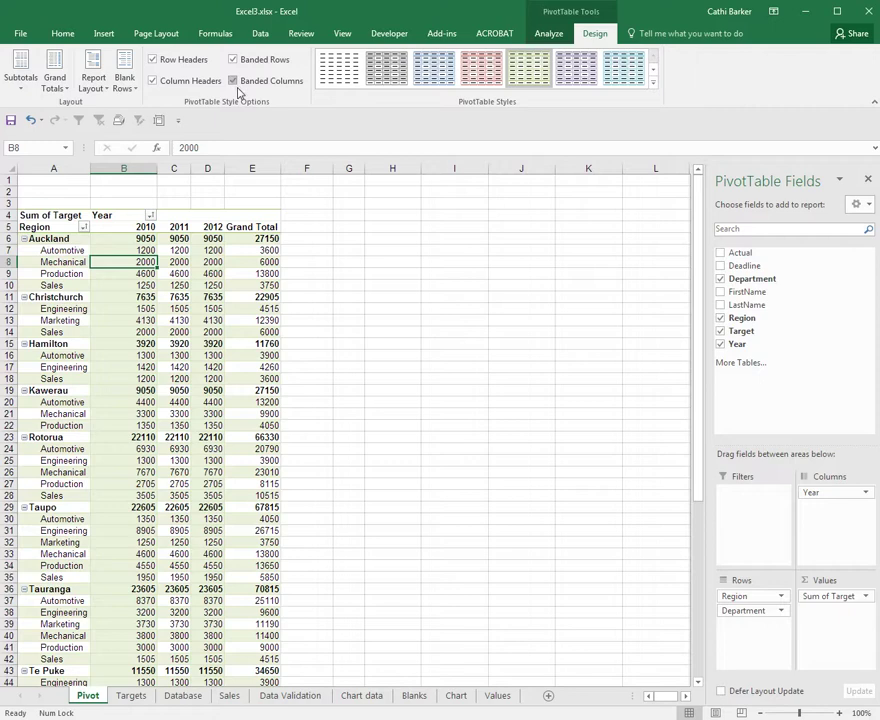
left_click(235, 81)
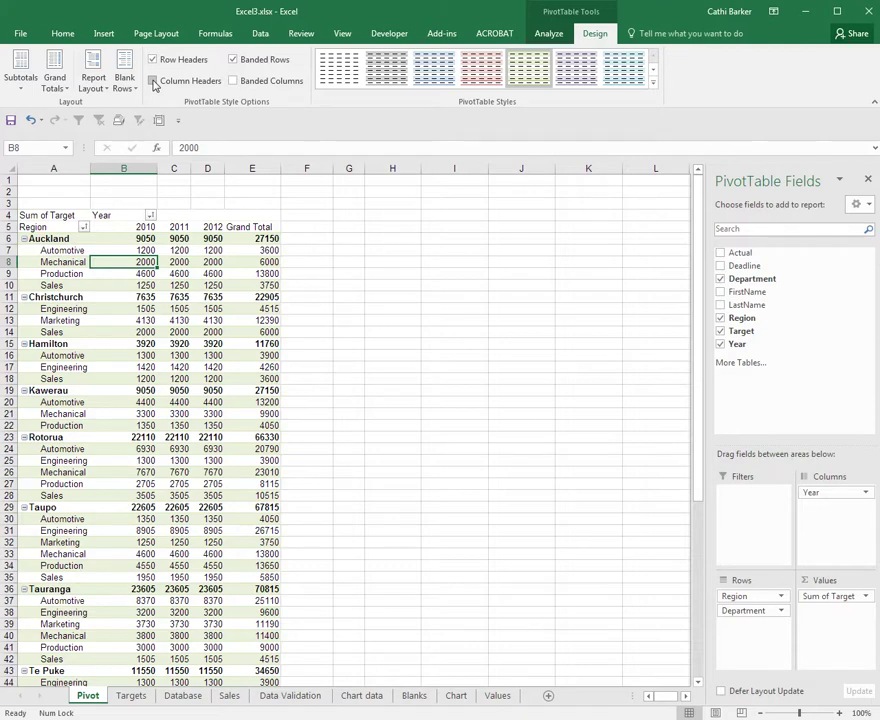
Try the PivotTable without column header and row header formatting, and turn both options back on
left_click(153, 81)
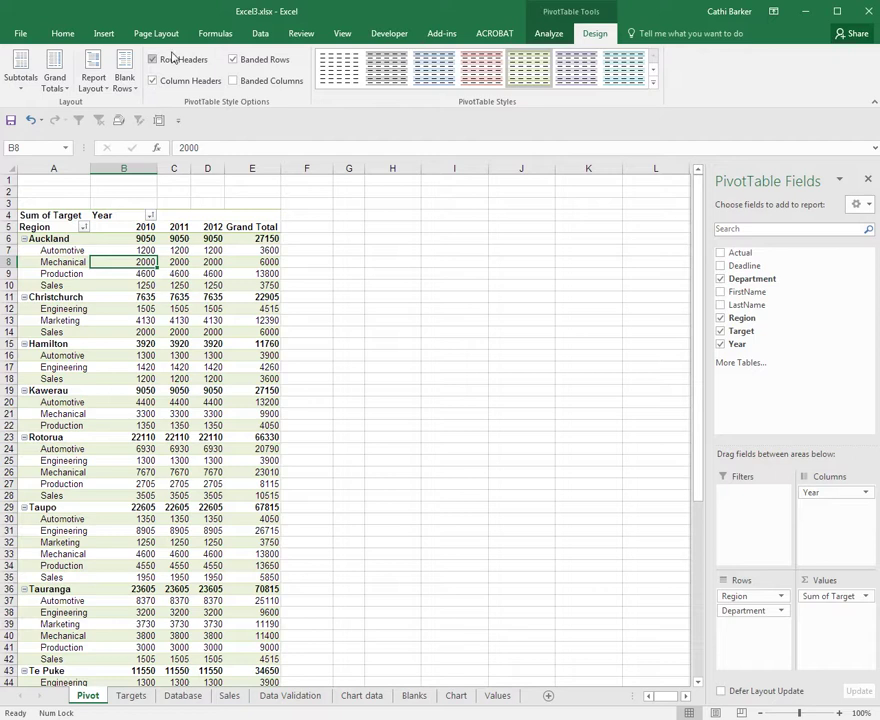
left_click(154, 62)
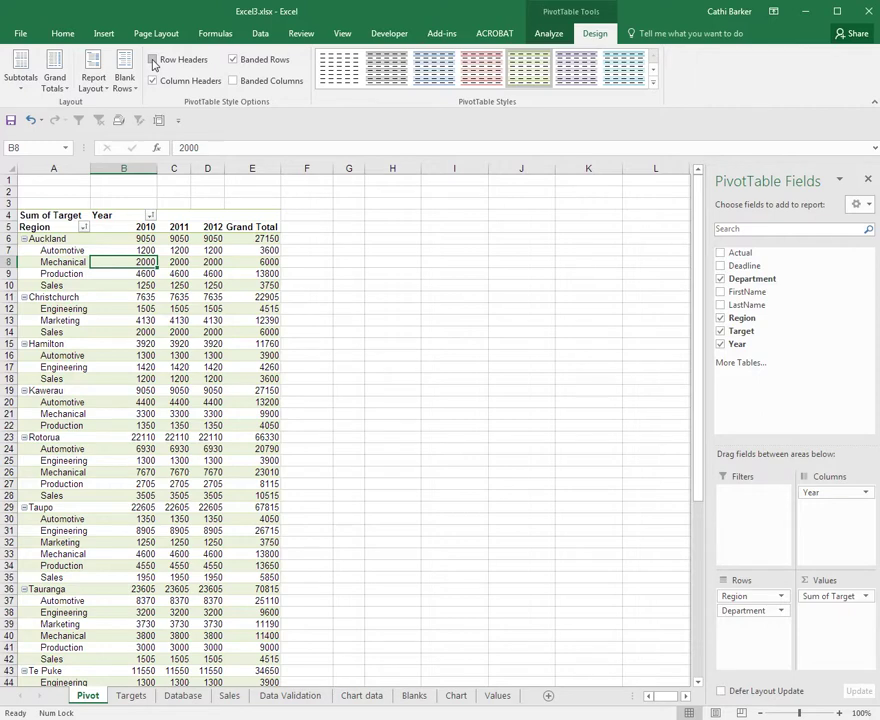
left_click(154, 62)
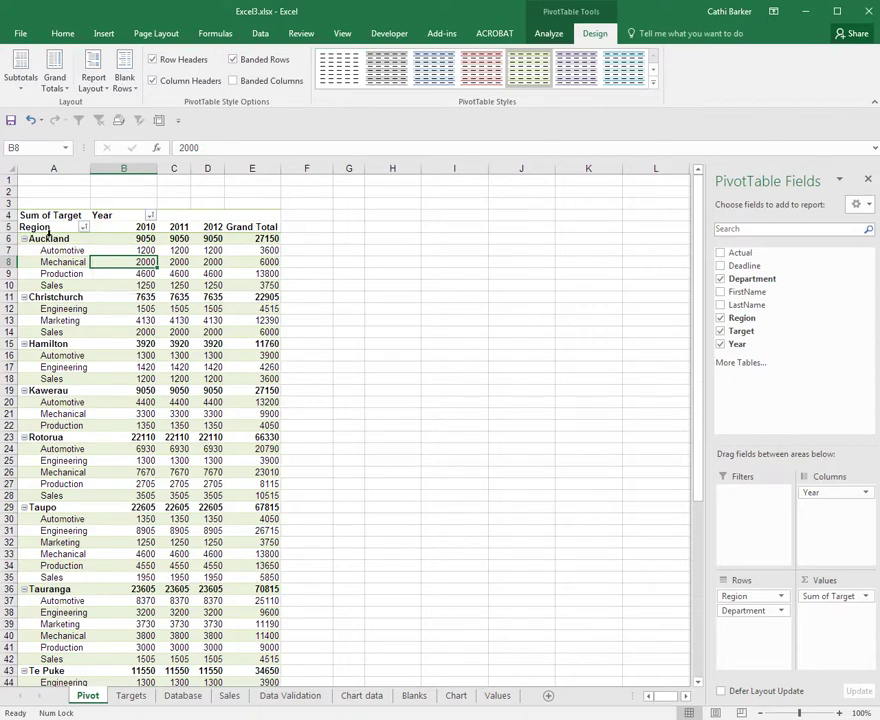
Show all subtotals at the bottom of each region group
left_click(22, 90)
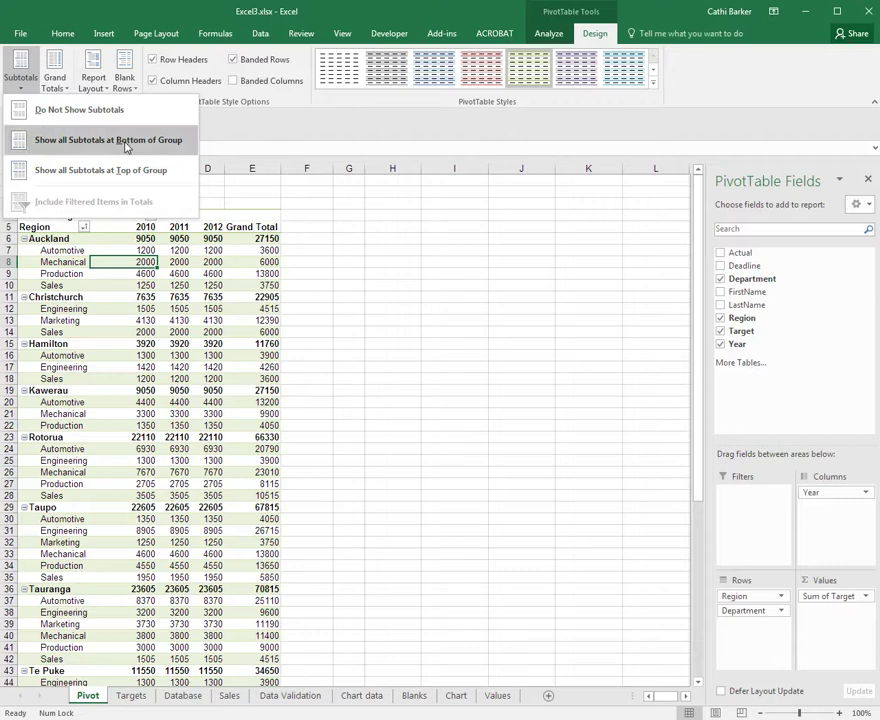
left_click(128, 147)
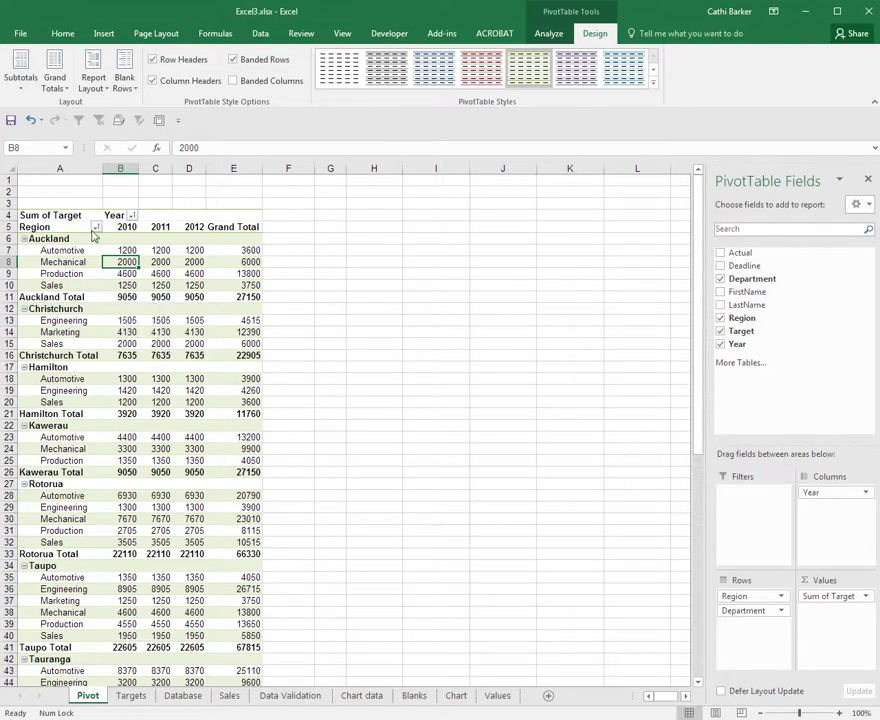
left_click(22, 78)
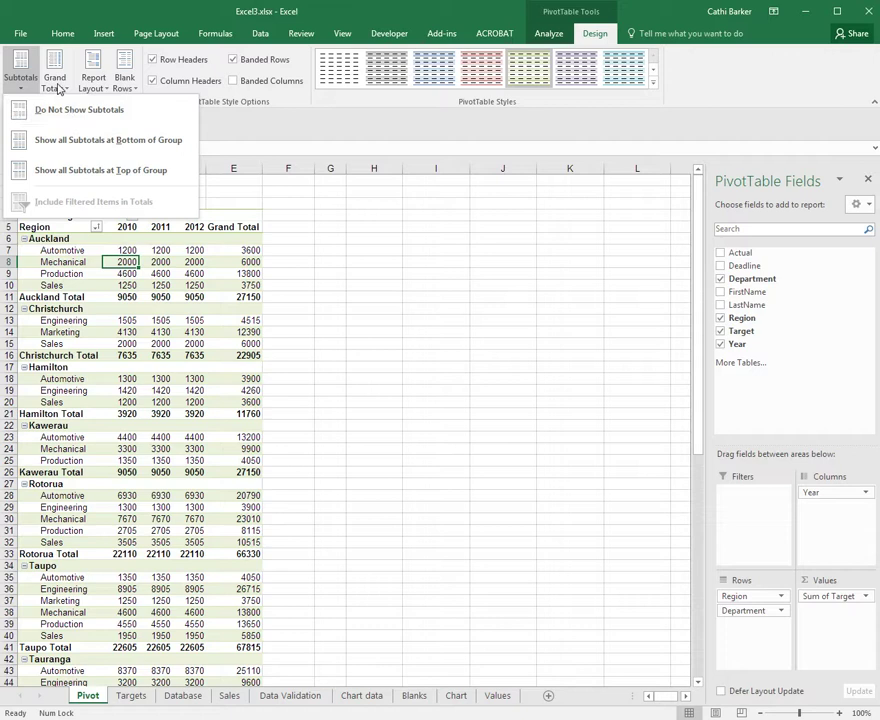
Review the grand total display options and examine the PivotTable's Grand Total column and row
left_click(59, 89)
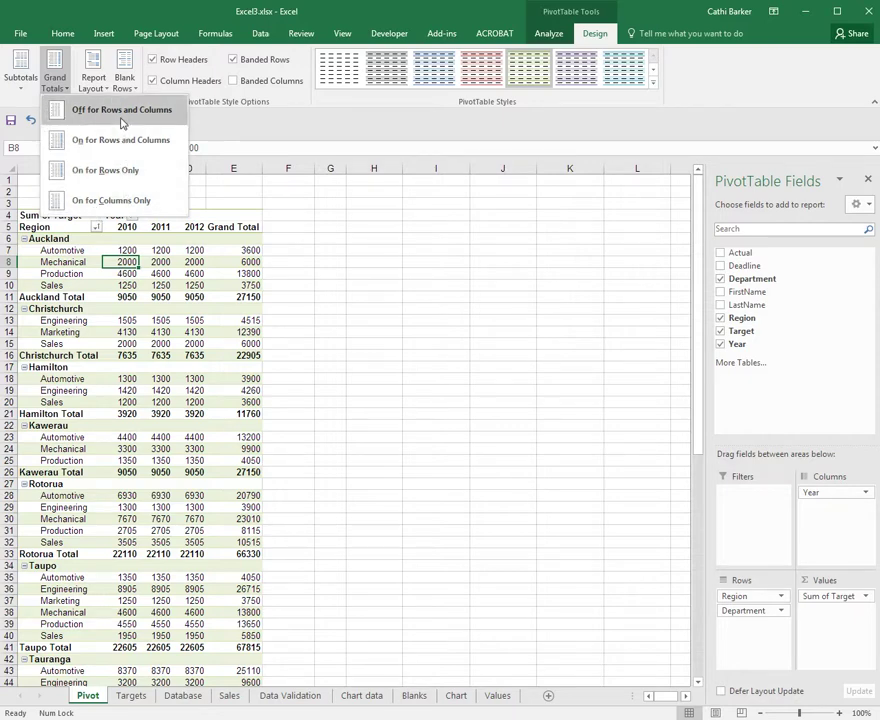
left_click(344, 277)
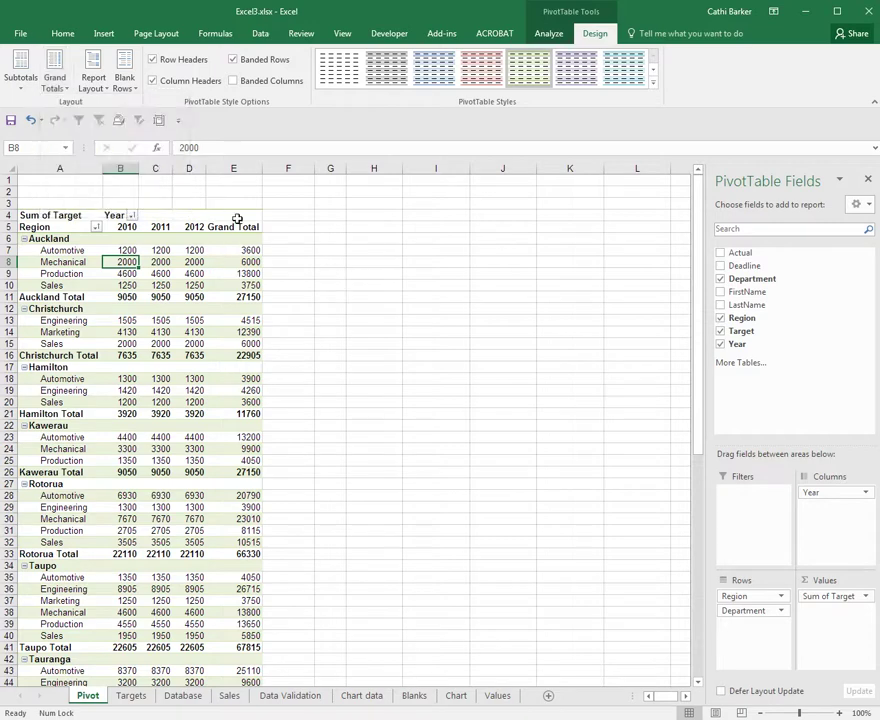
scroll(262, 289, "down", 15)
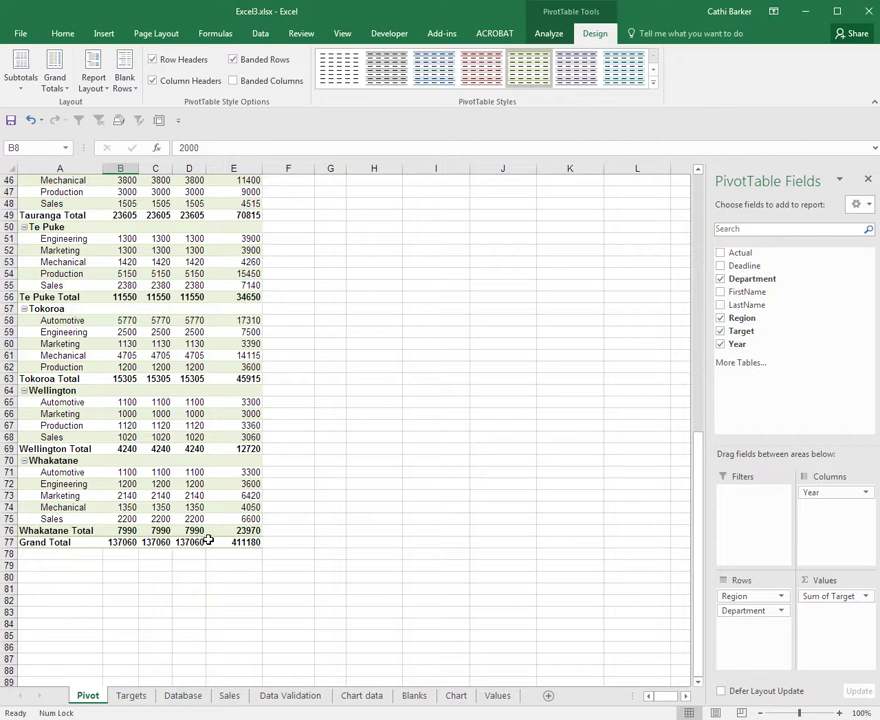
scroll(208, 498, "up", 12)
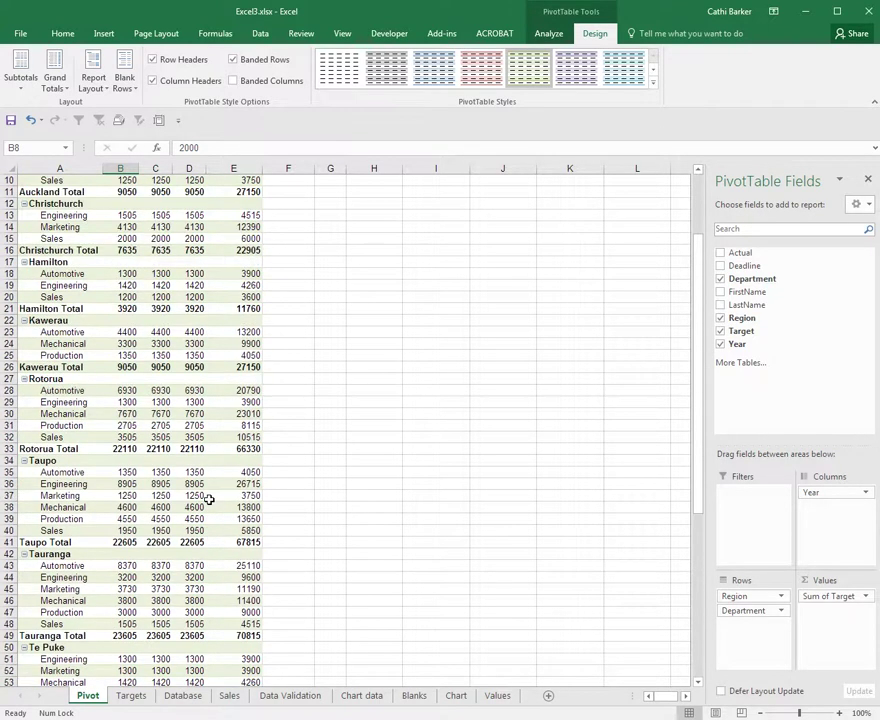
scroll(208, 498, "up", 3)
mouse_move(151, 414)
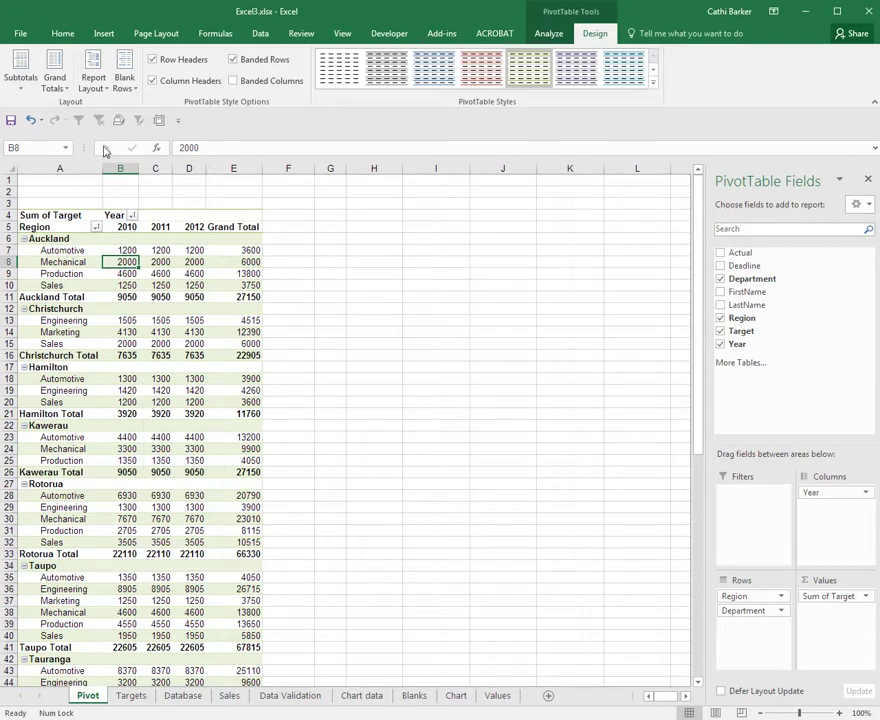
Try the outline form and the tabular form as the PivotTable's report layout
left_click(101, 89)
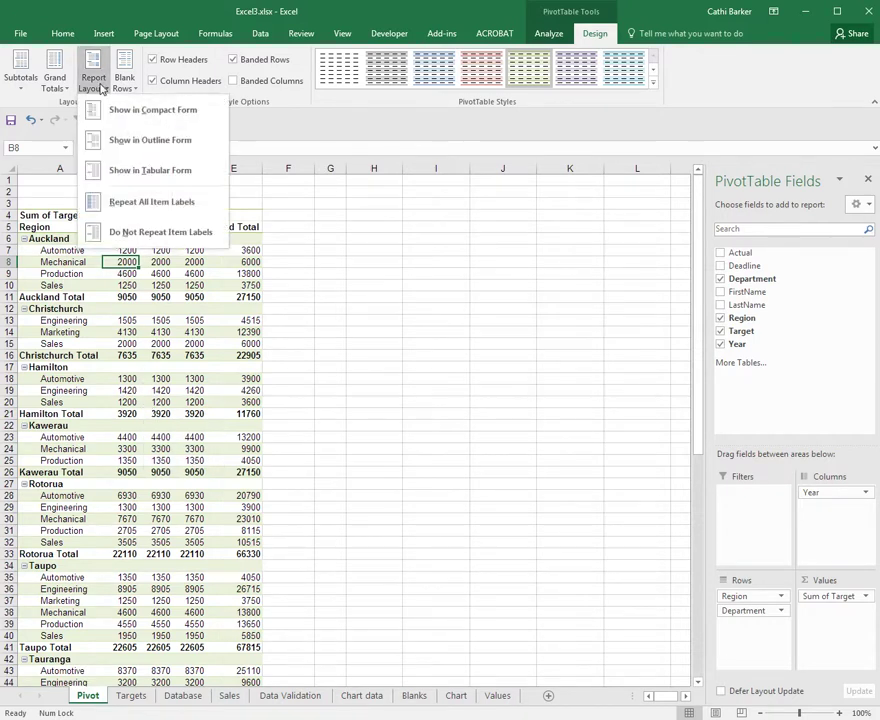
left_click(137, 141)
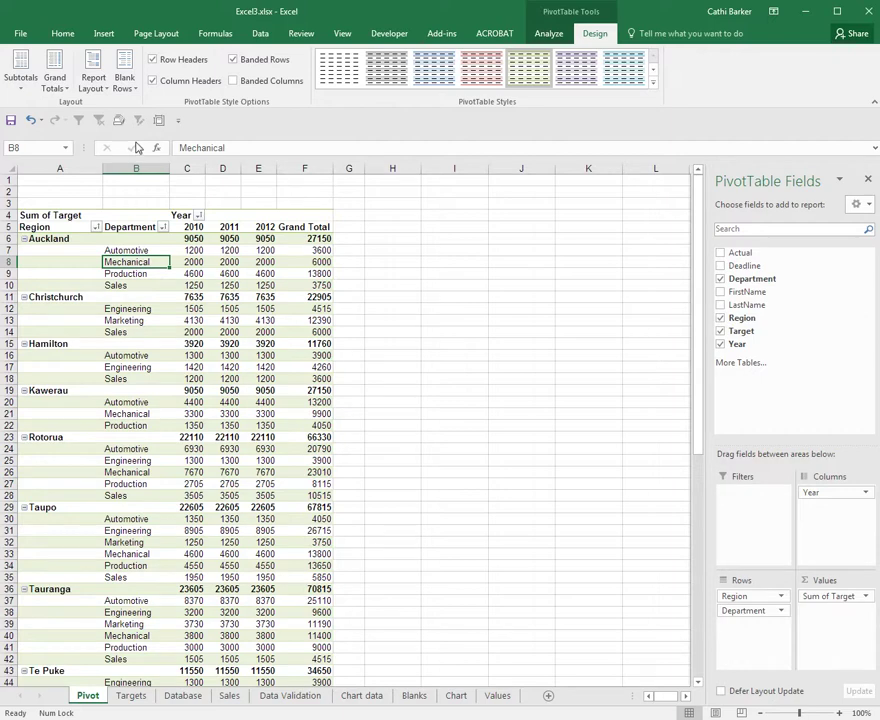
left_click(92, 80)
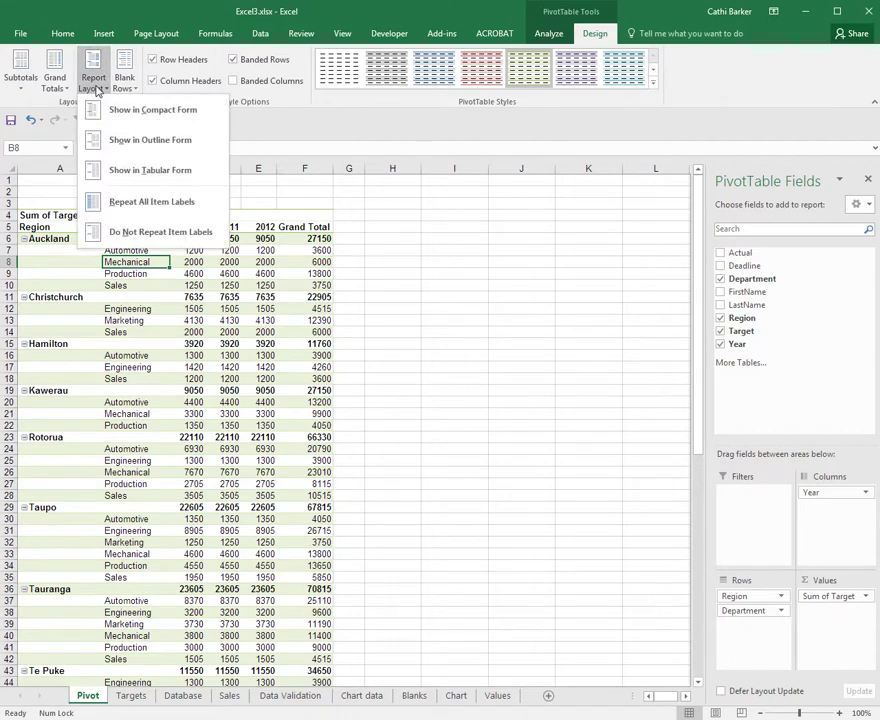
left_click(134, 172)
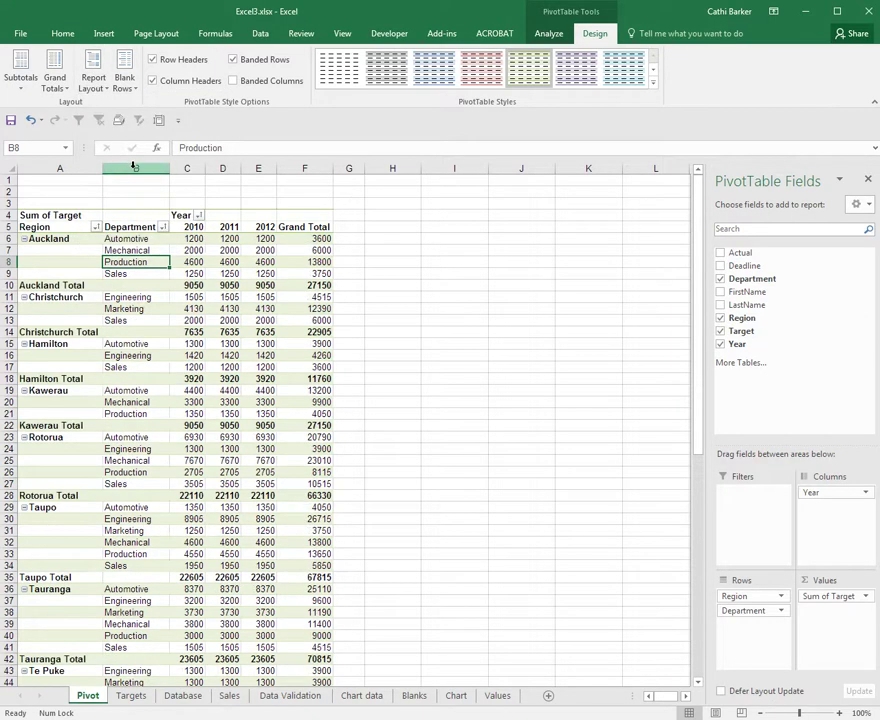
Try repeating all item labels in the tabular layout, and turn the repetition off again
left_click(92, 80)
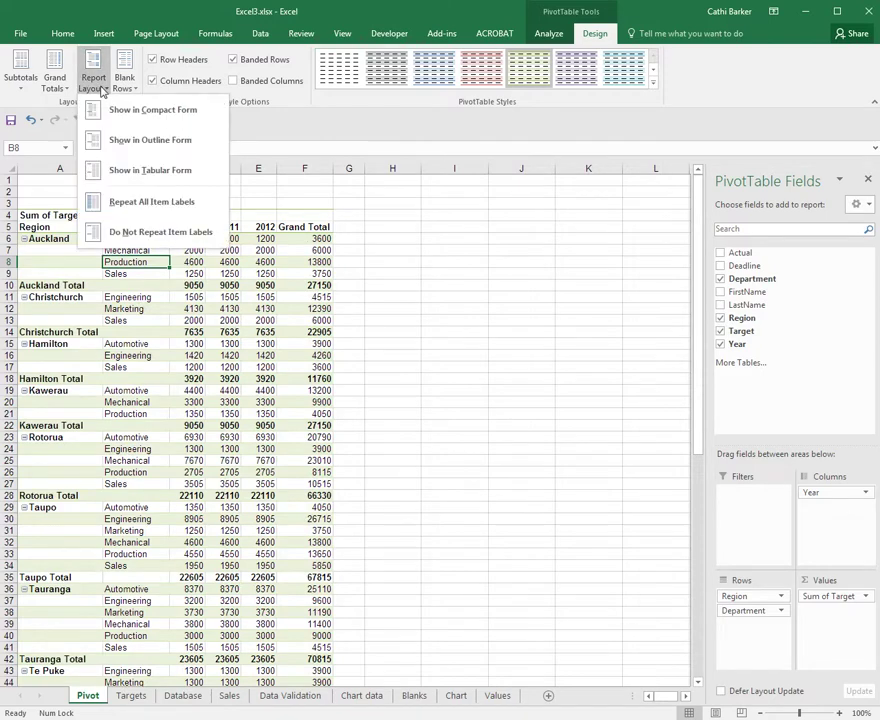
left_click(142, 205)
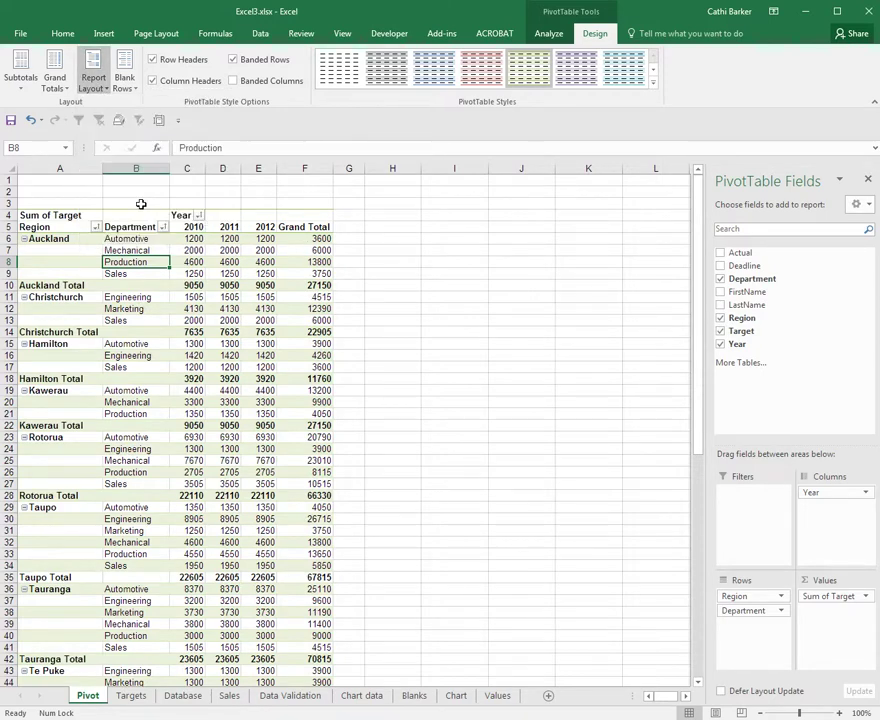
left_click(97, 85)
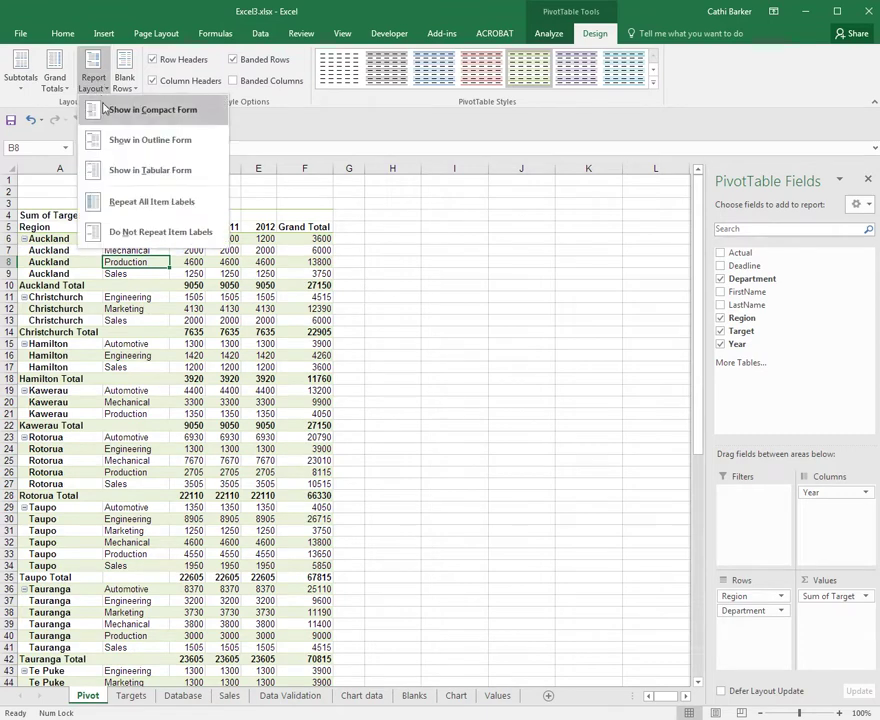
left_click(132, 234)
Set the PivotTable's report layout to outline form
left_click(97, 88)
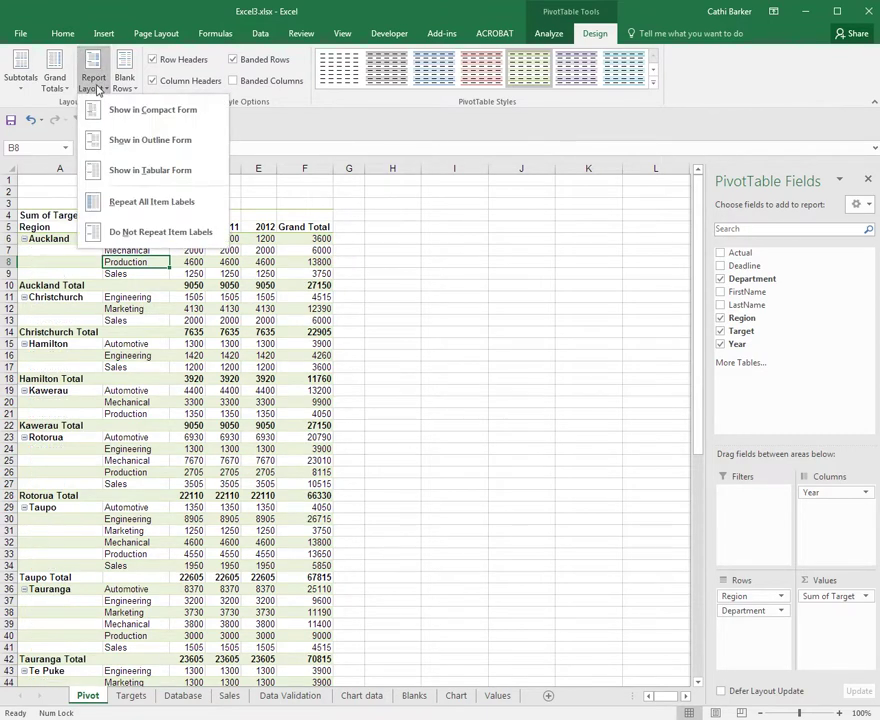
left_click(132, 141)
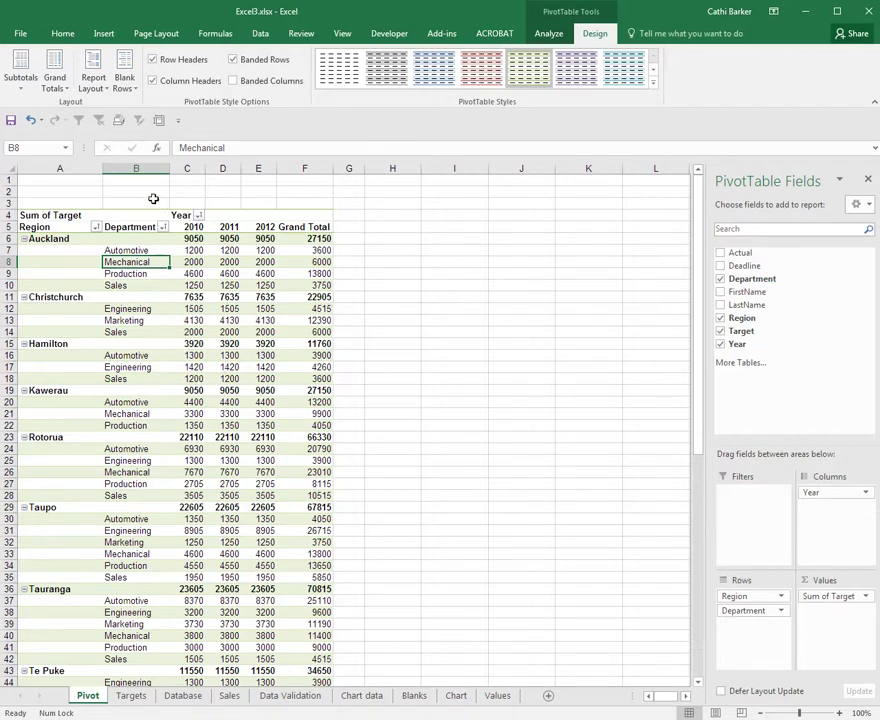
Try inserting a blank line after each item in the PivotTable, and remove the blank lines again
left_click(125, 82)
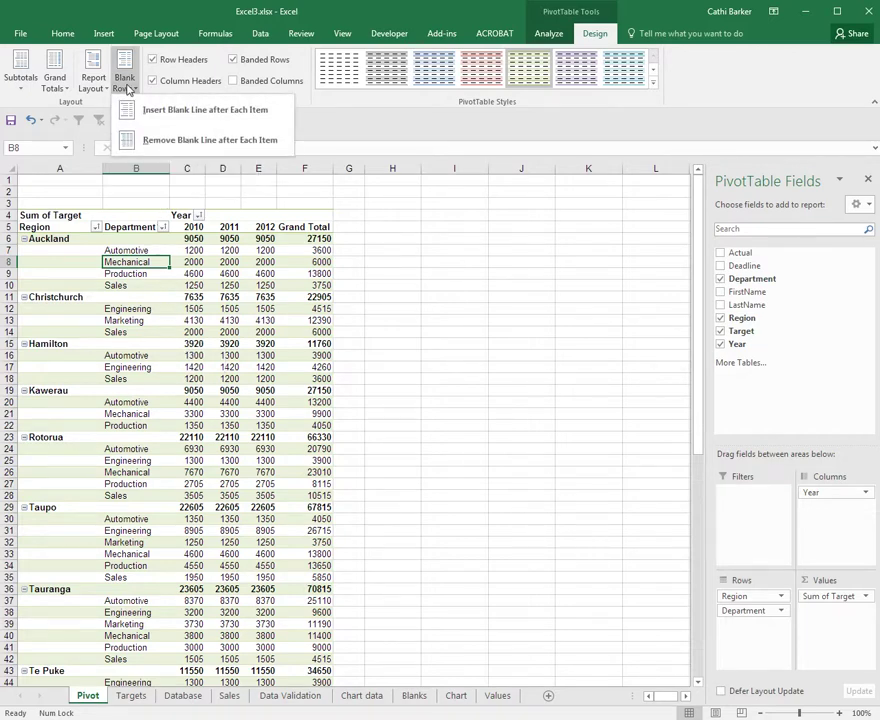
left_click(187, 112)
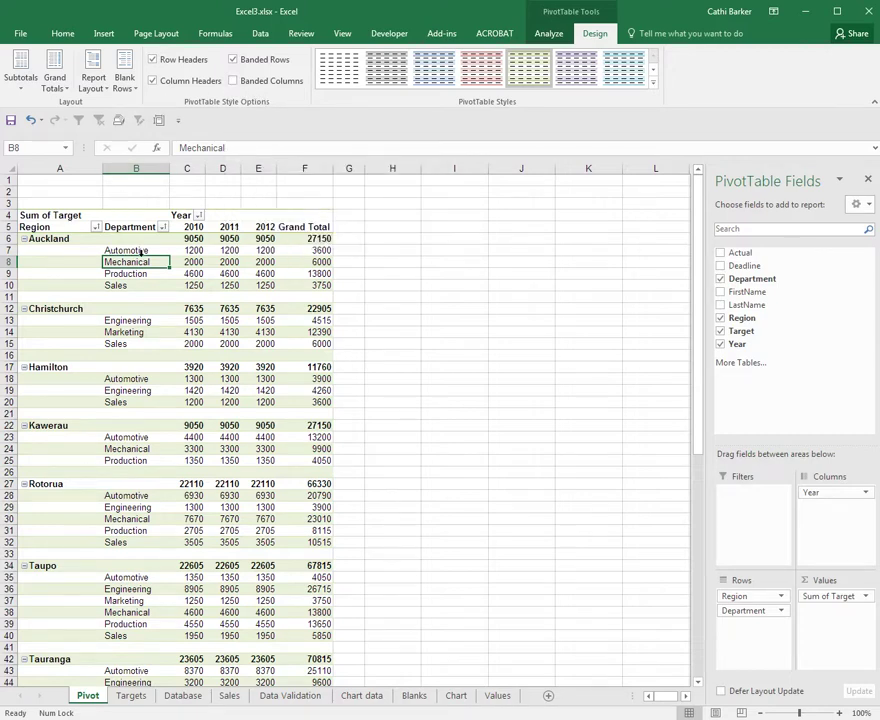
mouse_move(198, 276)
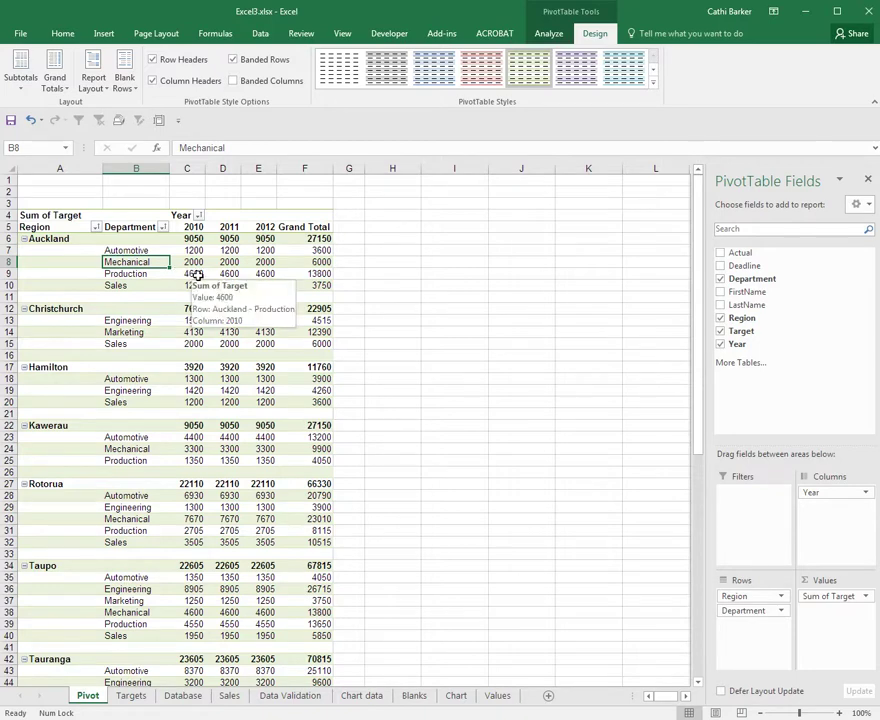
left_click(124, 78)
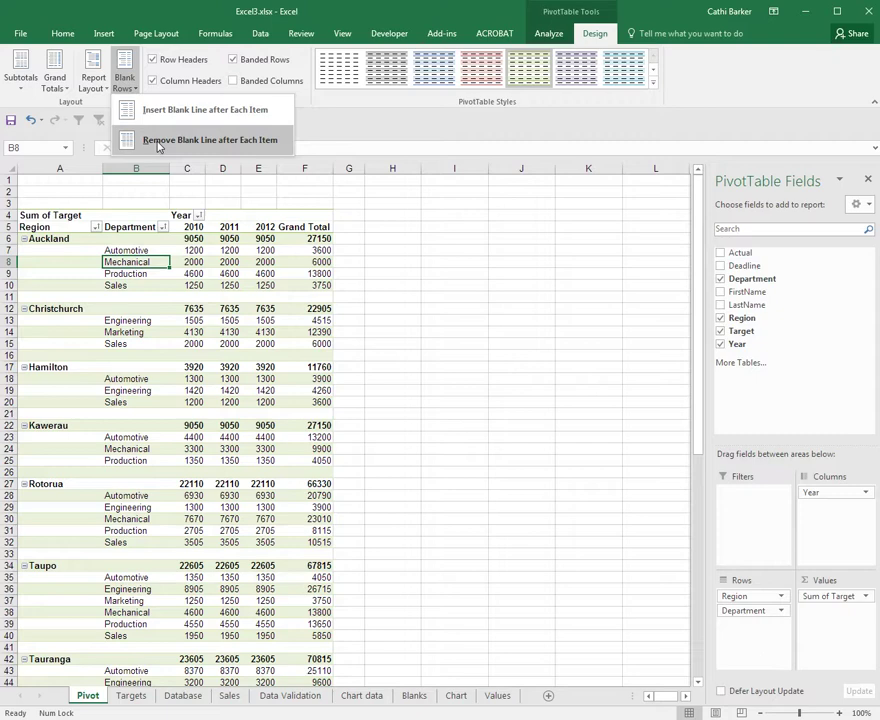
left_click(157, 143)
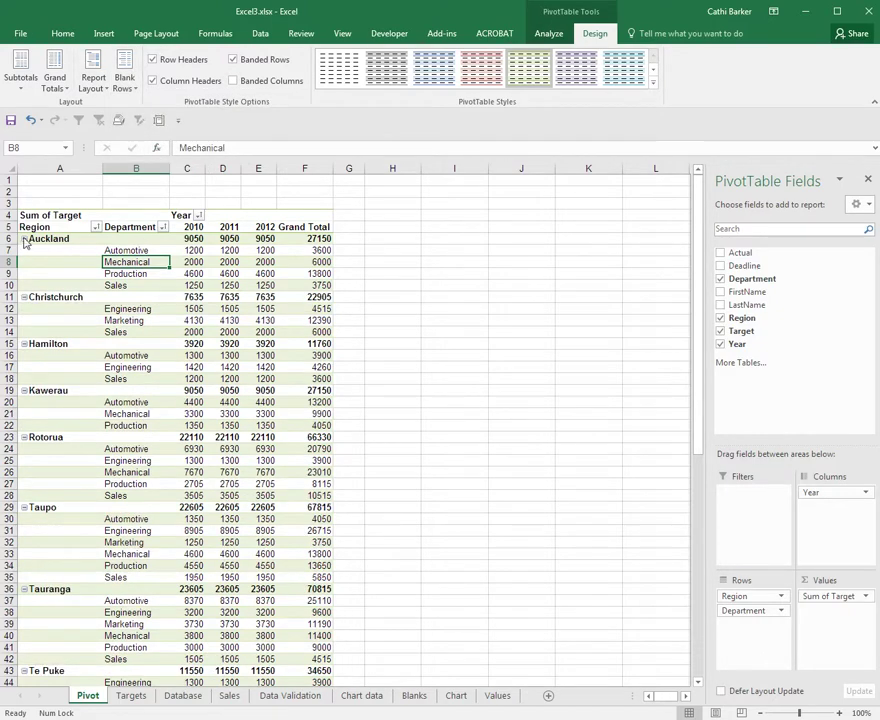
Bring up the PivotTable analysis tools and select the Auckland region label in cell A6
left_click(553, 33)
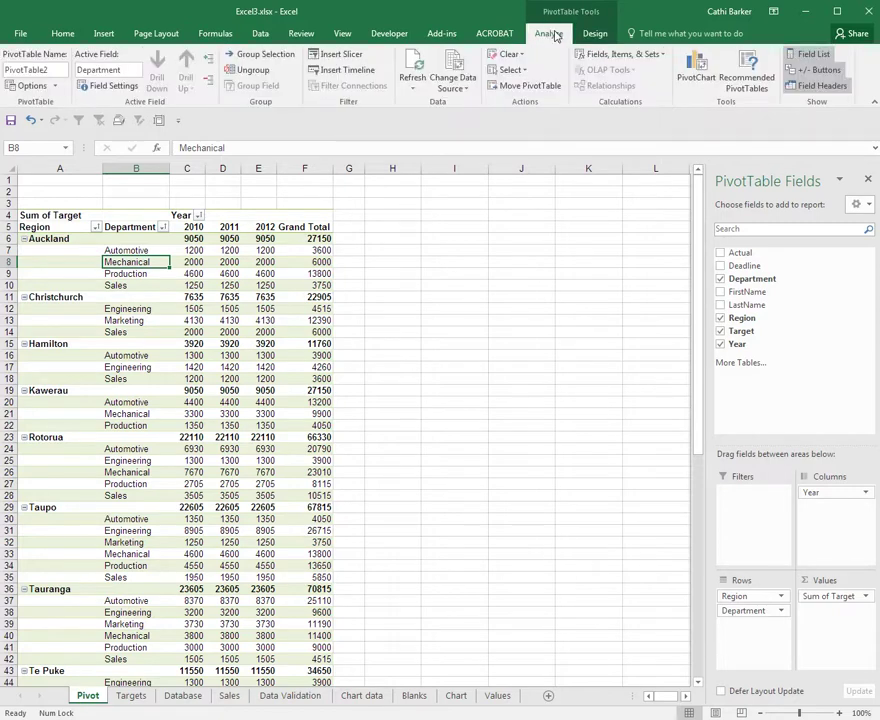
left_click(70, 238)
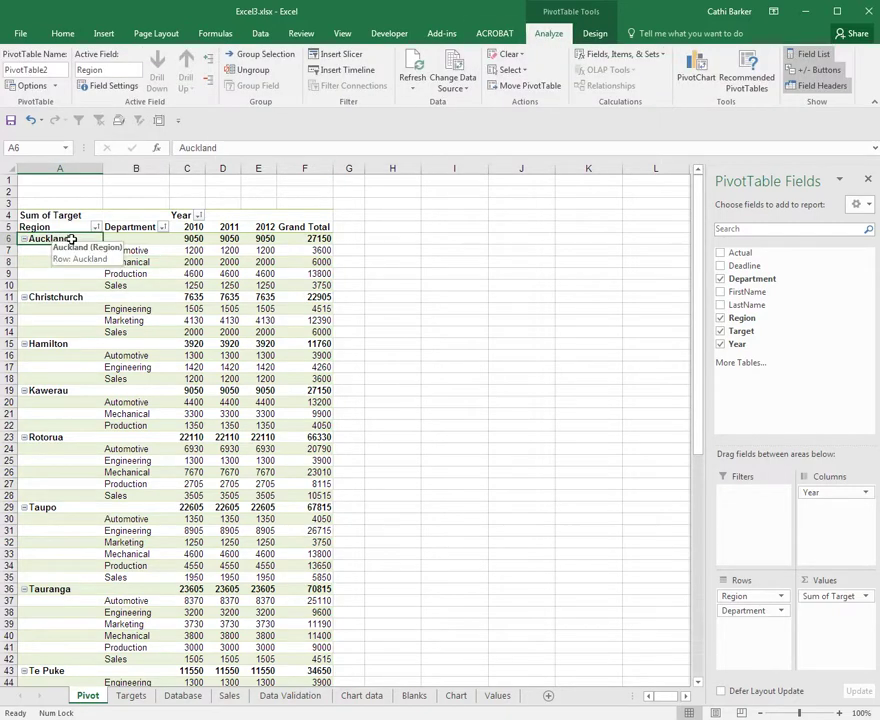